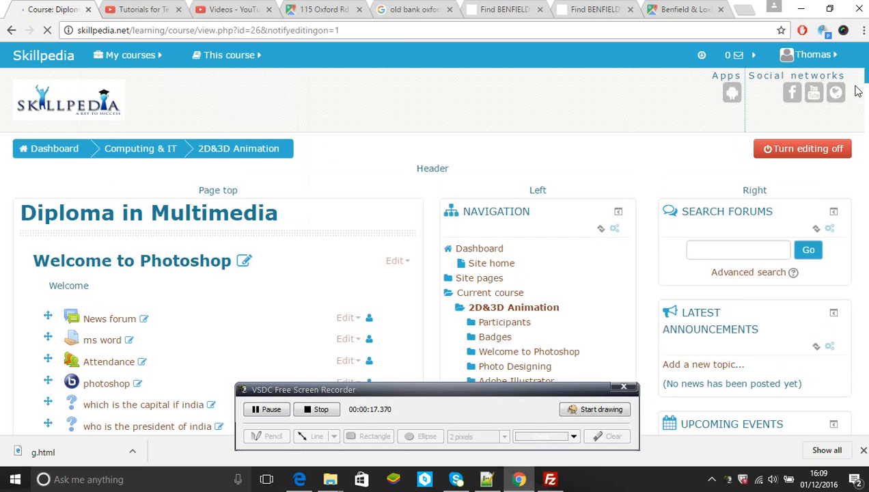
Add a Forum activity to the Welcome to Photoshop section of the course
{"action": "scroll", "coordinate": [858, 91], "scroll_direction": "down", "scroll_amount": 3}
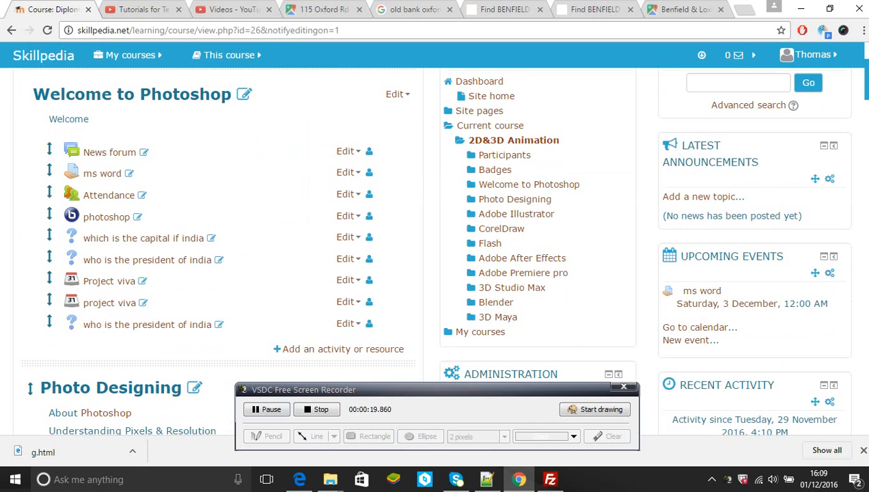
{"action": "left_click", "coordinate": [332, 350]}
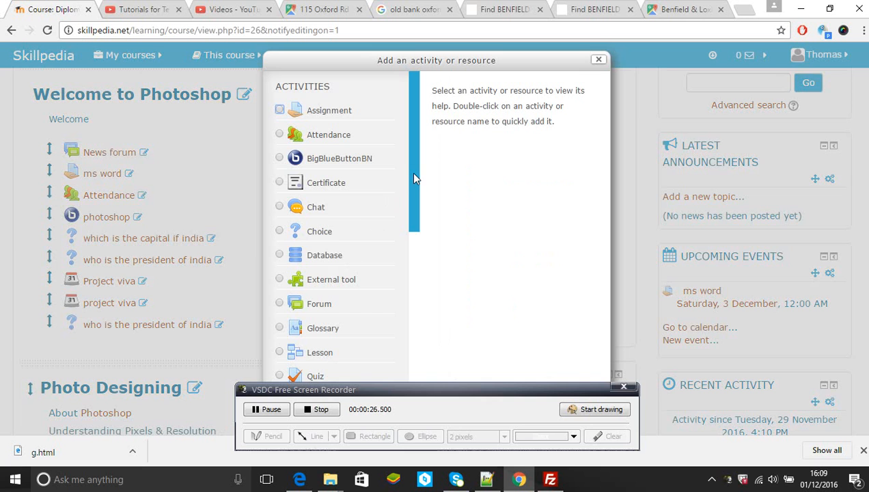
{"action": "left_click_drag", "start_coordinate": [411, 172], "coordinate": [414, 226]}
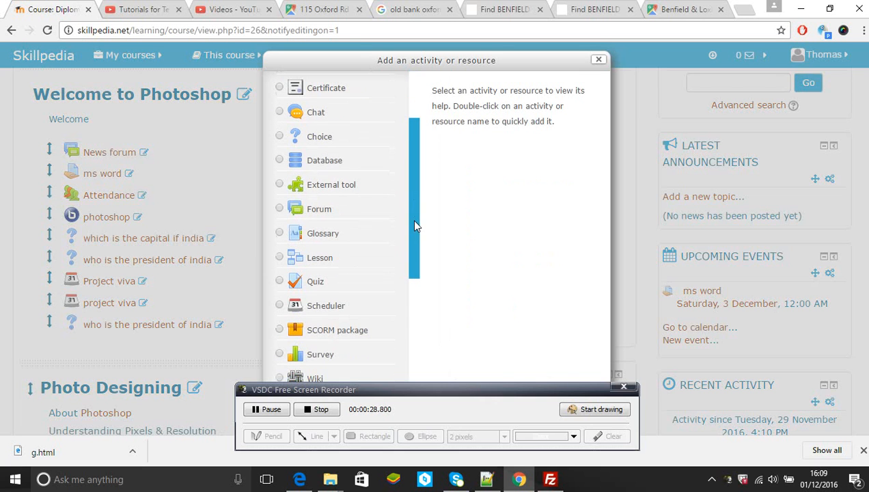
{"action": "left_click", "coordinate": [280, 209]}
{"action": "left_click_drag", "start_coordinate": [353, 58], "coordinate": [167, 49]}
{"action": "left_click", "coordinate": [195, 404]}
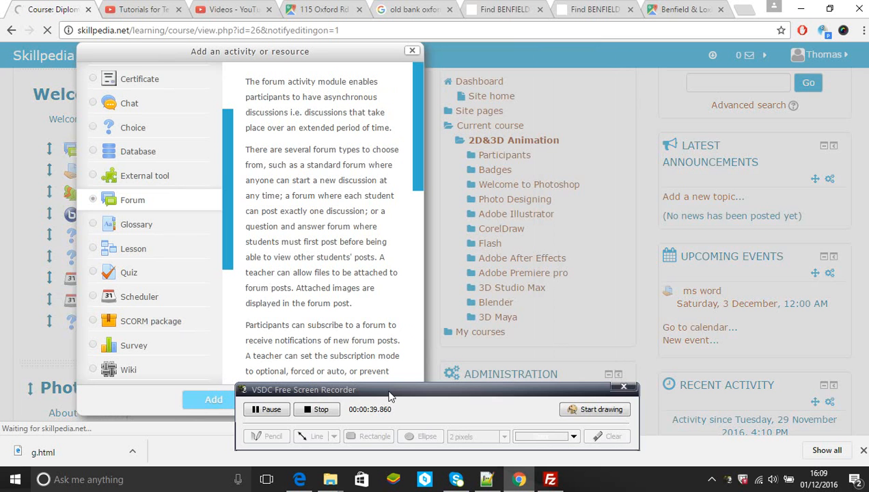
{"action": "left_click_drag", "start_coordinate": [390, 396], "coordinate": [620, 390]}
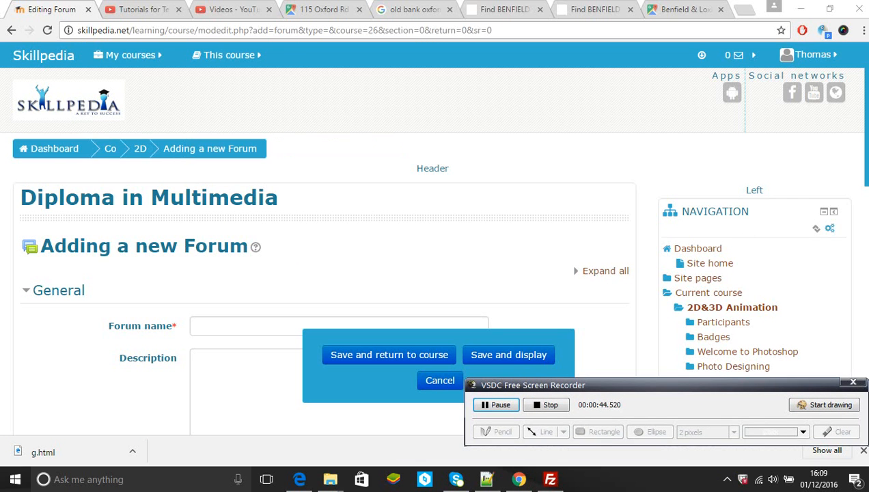
Name the new forum "adobe photoshop"
{"action": "left_click_drag", "start_coordinate": [867, 81], "coordinate": [866, 147]}
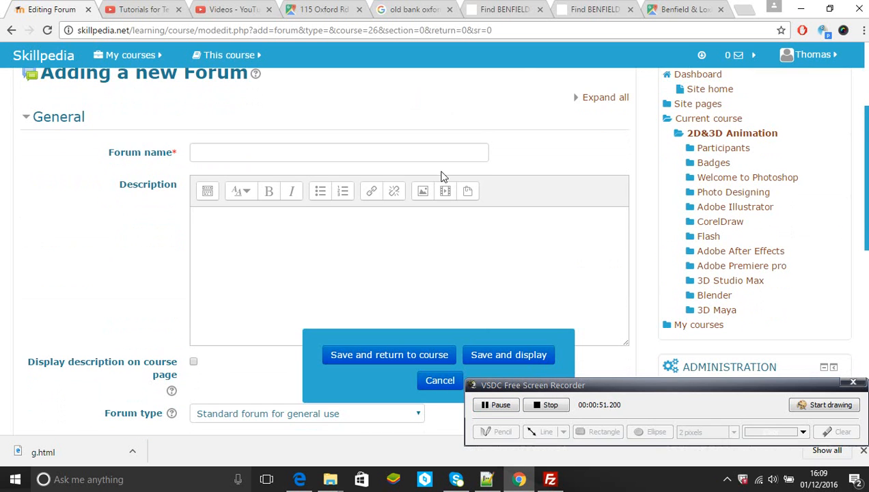
{"action": "left_click", "coordinate": [441, 158]}
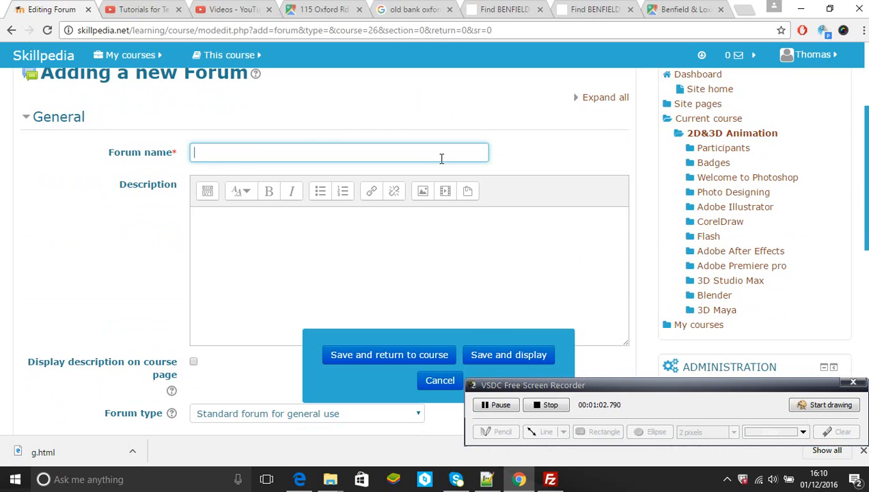
{"action": "type", "text": "adobe "}
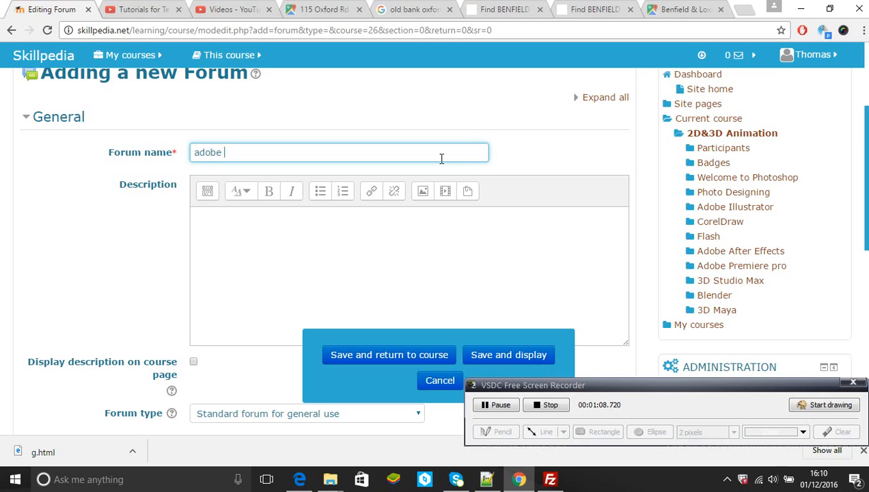
{"action": "type", "text": "photoshop"}
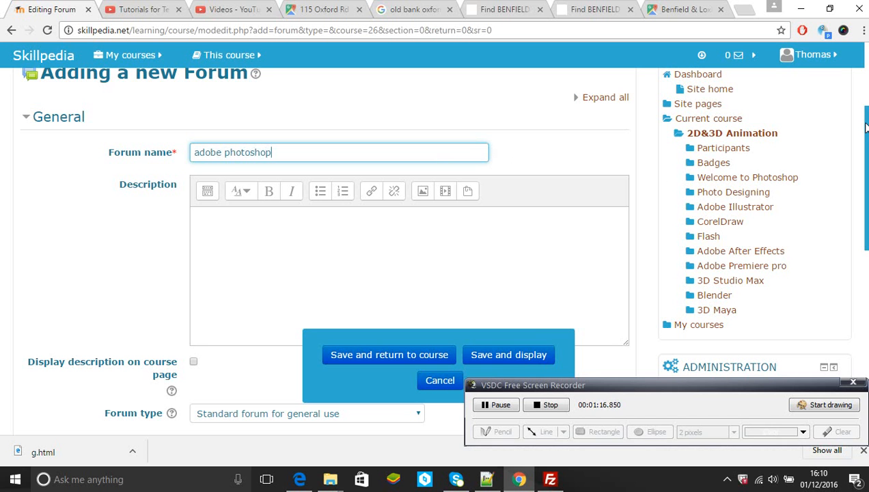
Examine the available forum types without changing the selection
{"action": "left_click_drag", "start_coordinate": [865, 127], "coordinate": [866, 164]}
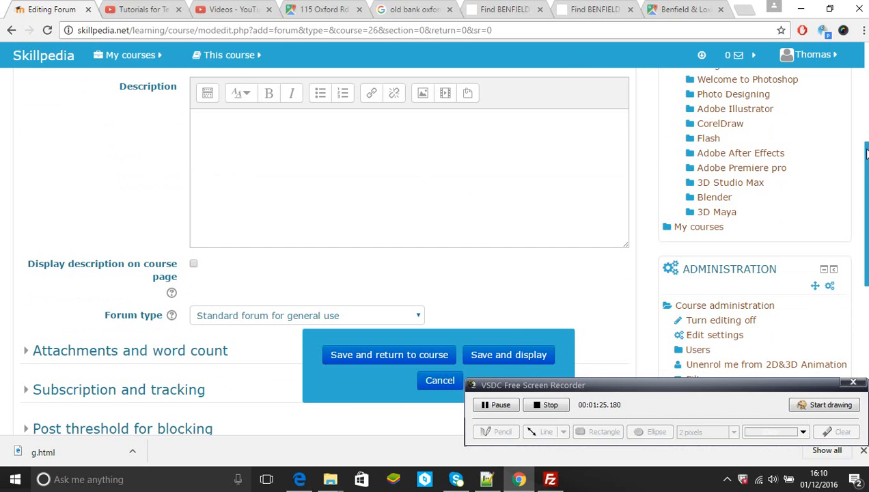
{"action": "scroll", "coordinate": [862, 164], "scroll_direction": "down", "scroll_amount": 2}
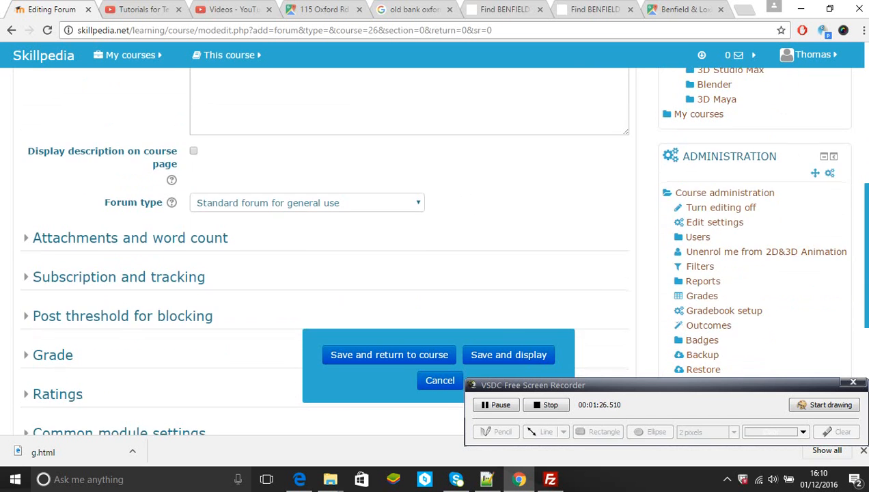
{"action": "left_click", "coordinate": [422, 204]}
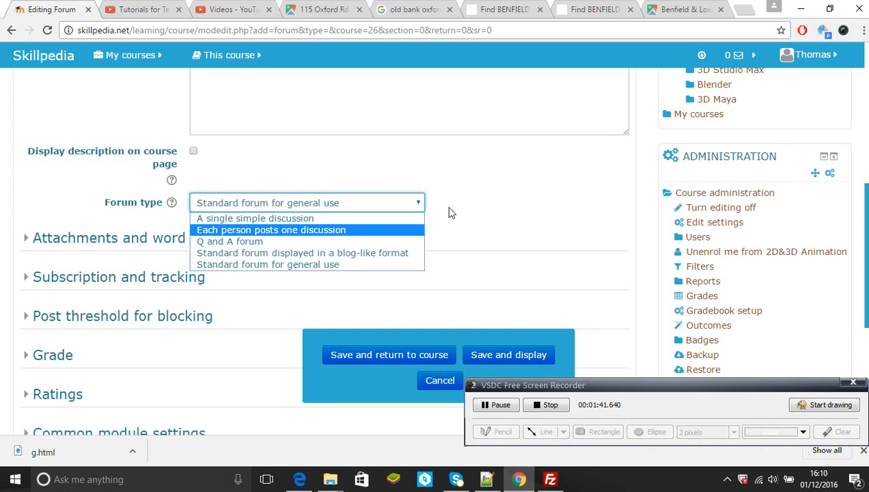
{"action": "left_click", "coordinate": [476, 218]}
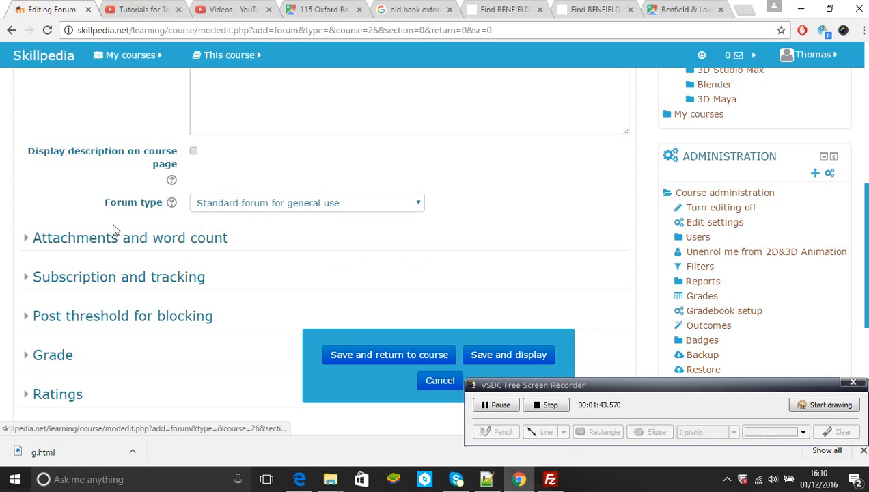
Expand the attachments and word count settings and examine the choices for displaying the word count
{"action": "left_click", "coordinate": [31, 244]}
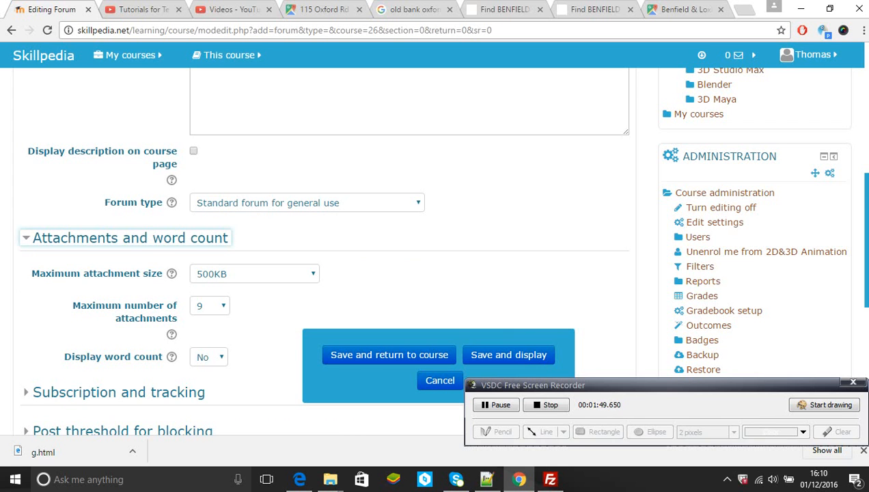
{"action": "left_click_drag", "start_coordinate": [865, 192], "coordinate": [866, 222]}
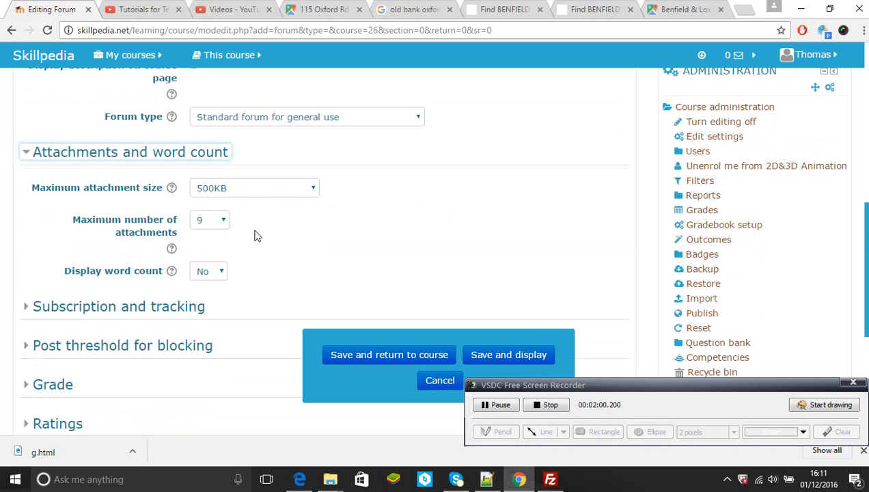
{"action": "left_click", "coordinate": [217, 279]}
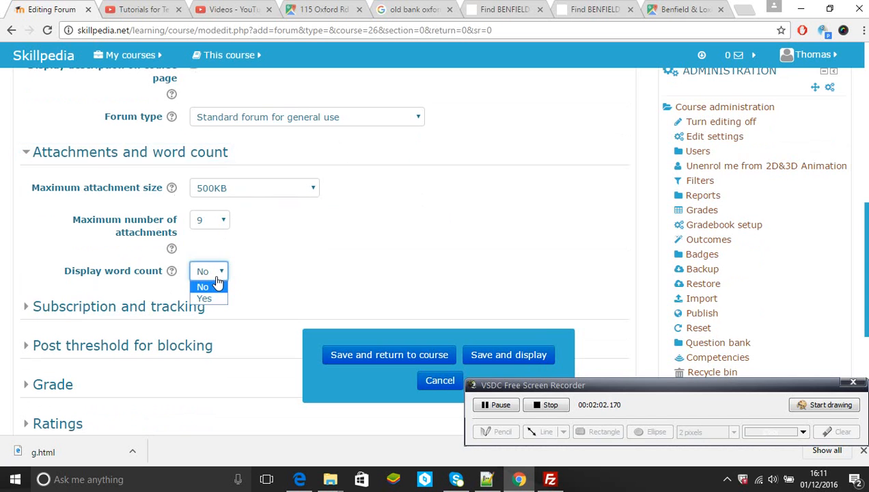
{"action": "left_click", "coordinate": [269, 267]}
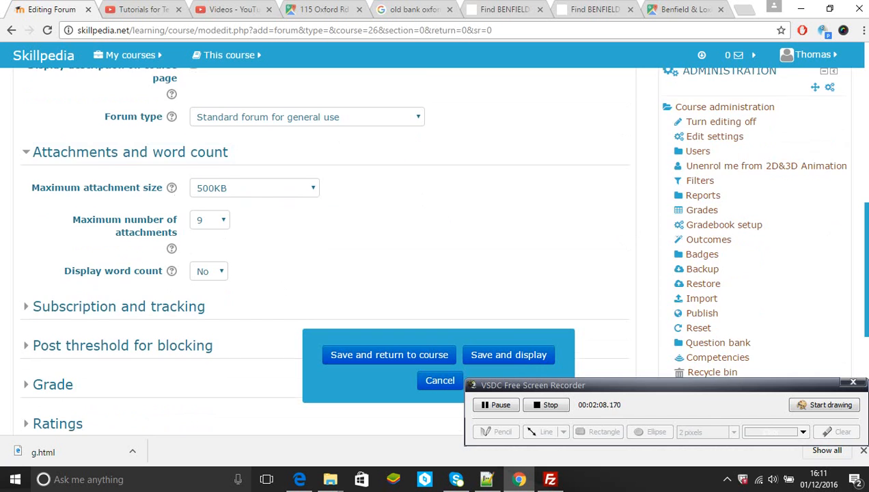
Set read tracking to Optional in the subscription and tracking settings, and collapse that section
{"action": "scroll", "coordinate": [431, 247], "scroll_direction": "down", "scroll_amount": 3}
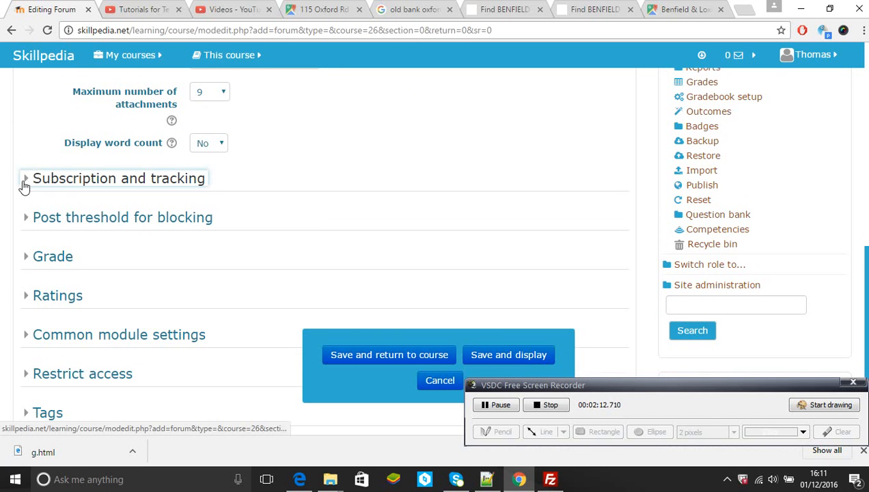
{"action": "left_click", "coordinate": [24, 185]}
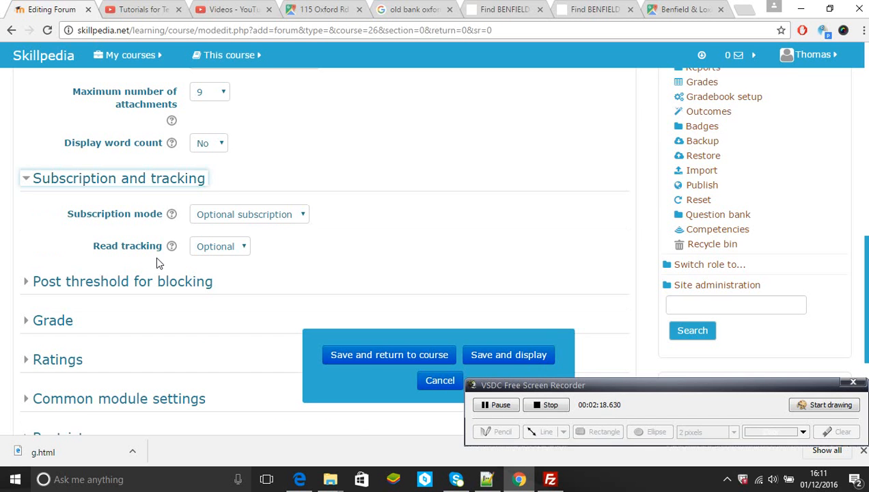
{"action": "left_click", "coordinate": [232, 257]}
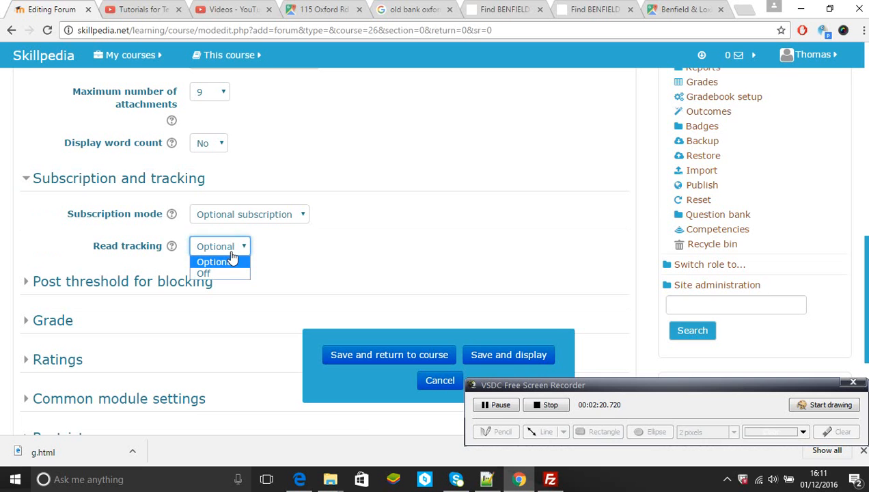
{"action": "left_click", "coordinate": [231, 261]}
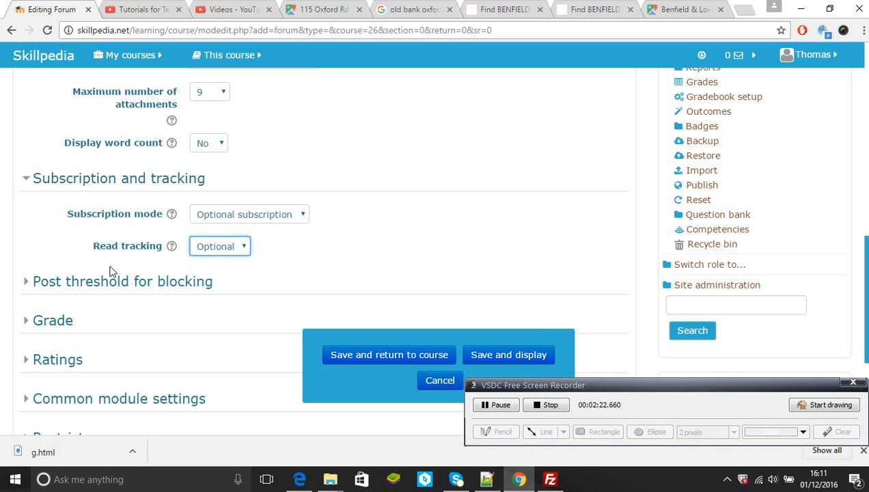
{"action": "left_click", "coordinate": [27, 179]}
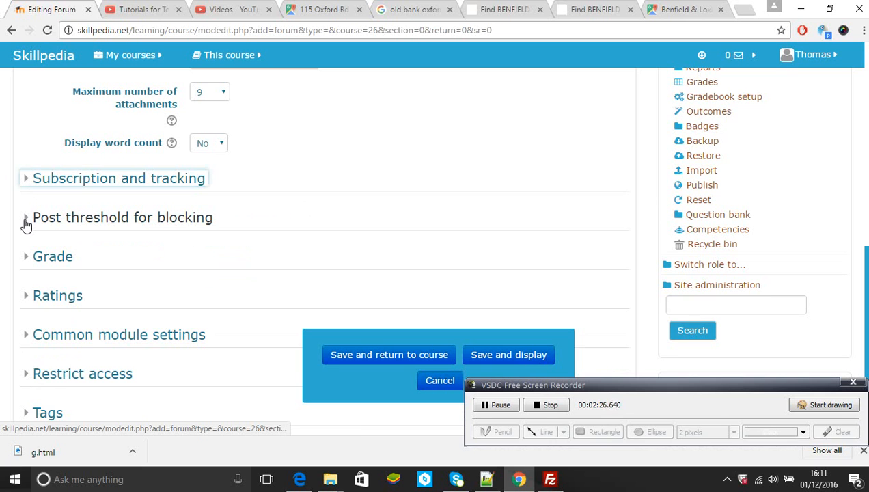
Expand the post threshold for blocking settings and set the time period for blocking to 1 day
{"action": "left_click", "coordinate": [26, 220]}
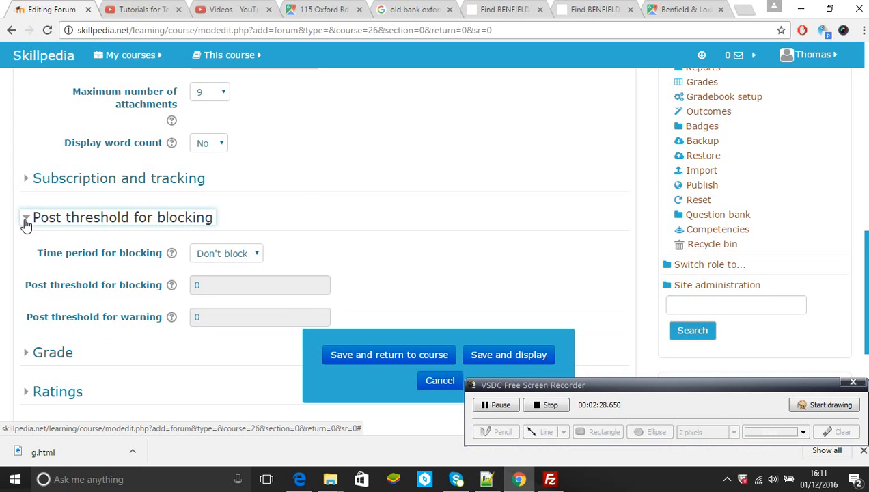
{"action": "left_click", "coordinate": [235, 263]}
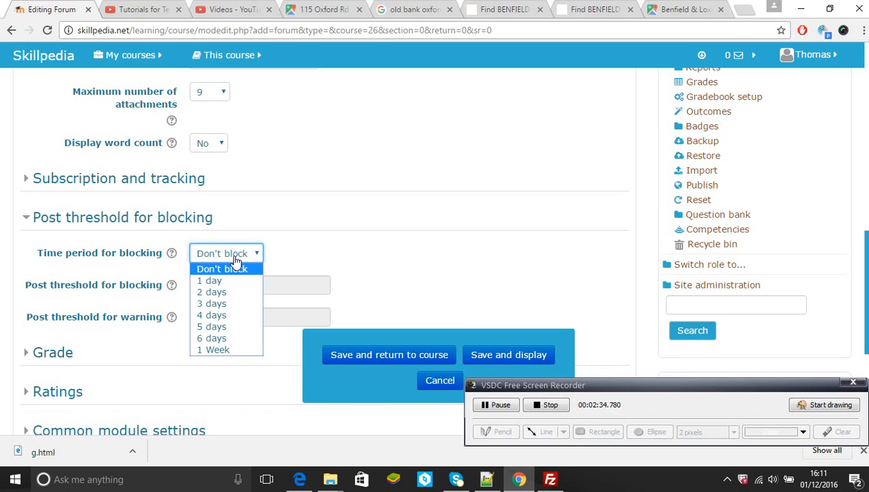
{"action": "left_click", "coordinate": [235, 267]}
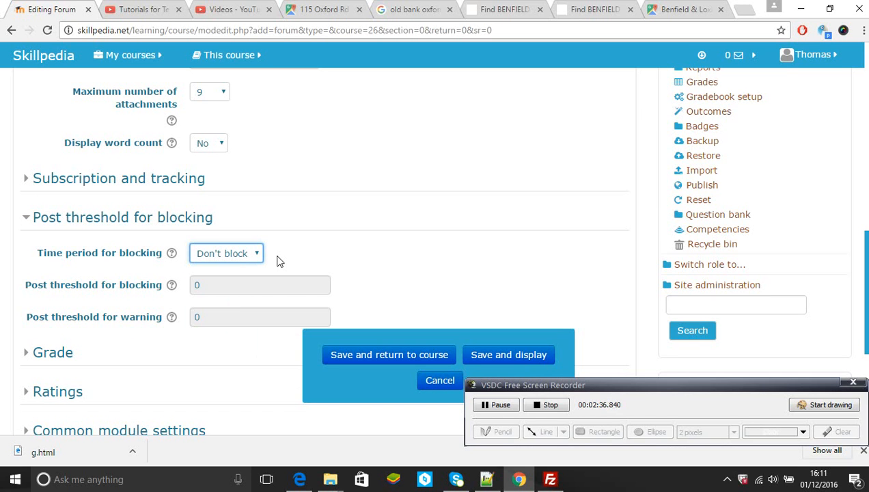
{"action": "left_click", "coordinate": [238, 261]}
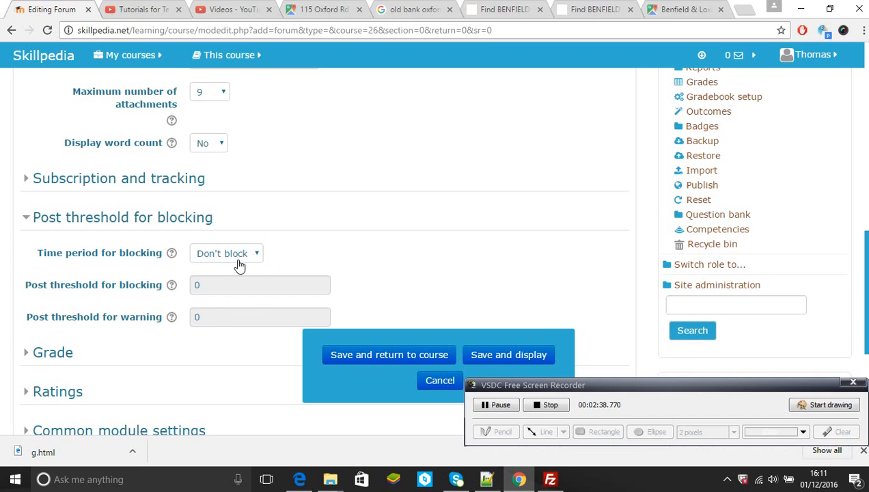
{"action": "left_click", "coordinate": [238, 263]}
{"action": "left_click", "coordinate": [232, 281]}
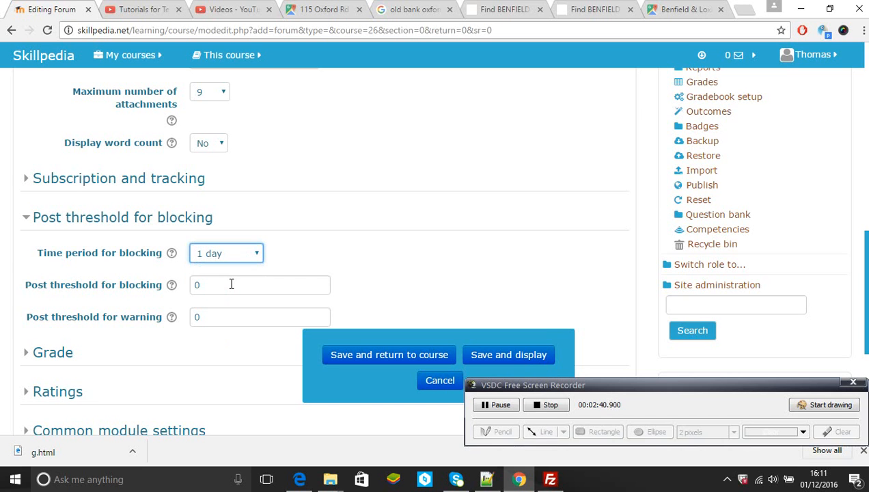
Set the post threshold for blocking to 10 and the post threshold for warning to 9
{"action": "key", "text": "Tab"}
{"action": "type", "text": "10"}
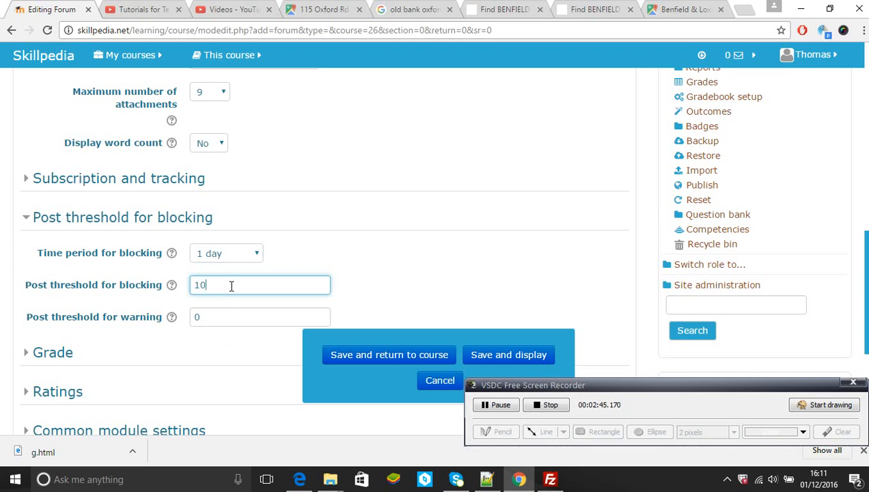
{"action": "key", "text": "Tab"}
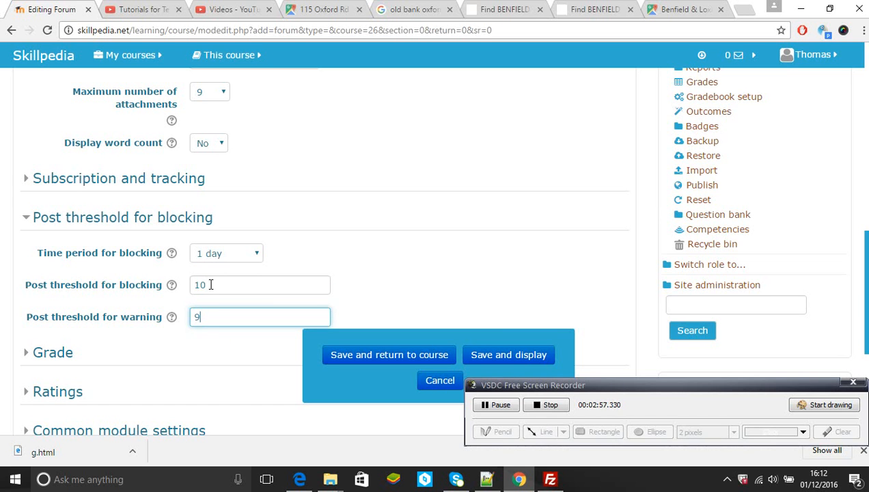
Clear the post threshold values for blocking and warning, and collapse the section
{"action": "left_click", "coordinate": [252, 253]}
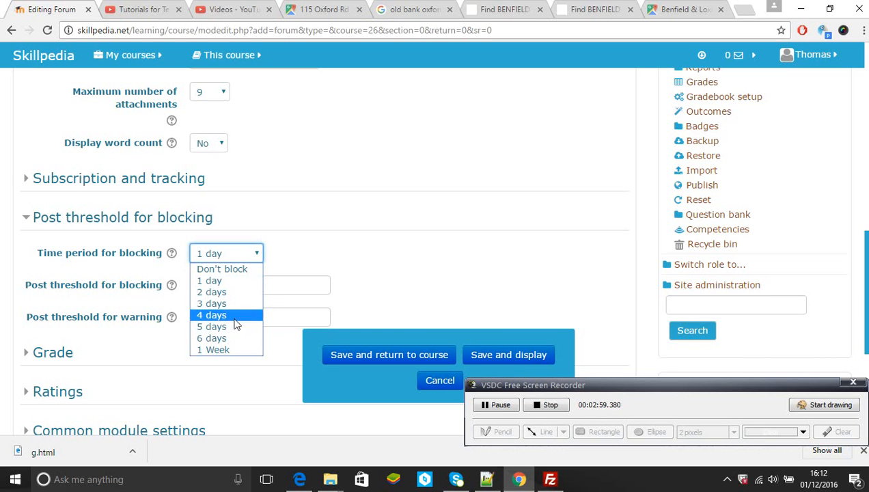
{"action": "left_click", "coordinate": [272, 254]}
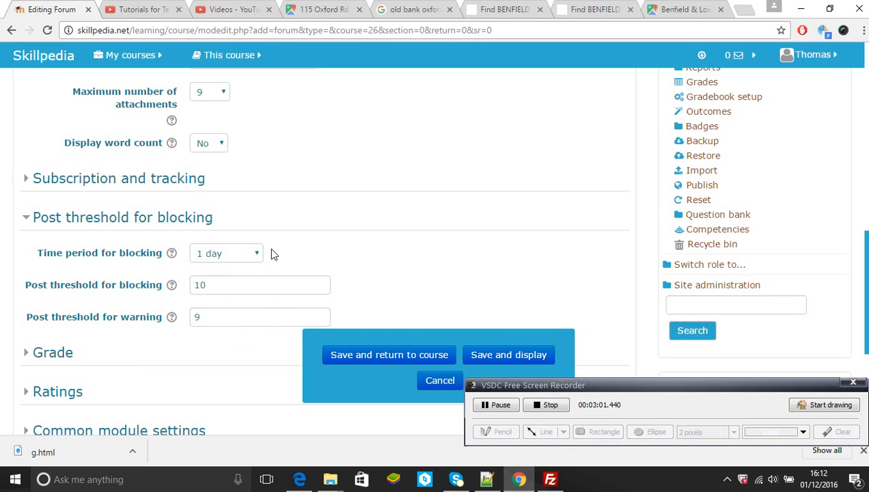
{"action": "left_click", "coordinate": [257, 256]}
{"action": "double_click", "coordinate": [299, 288]}
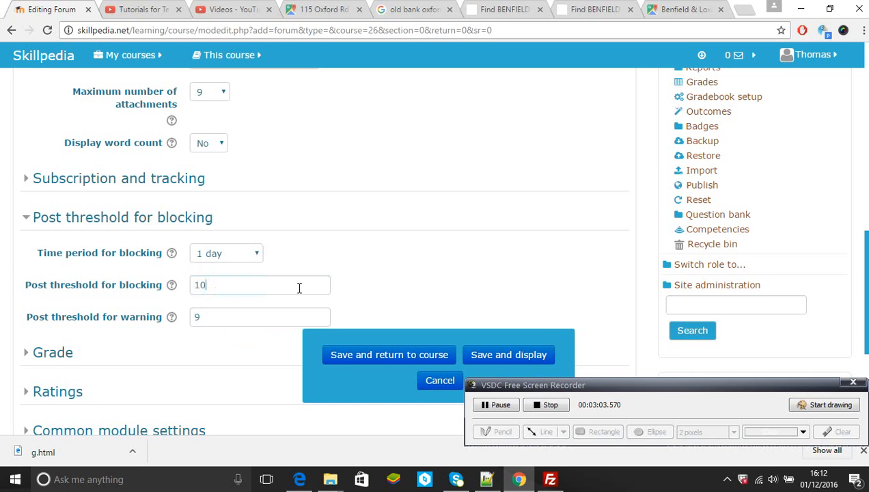
{"action": "key", "text": "BackSpace"}
{"action": "double_click", "coordinate": [291, 315]}
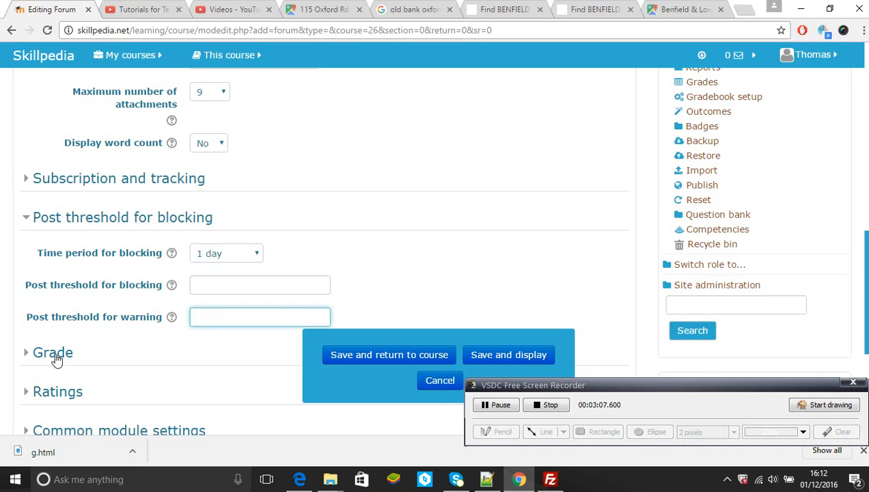
{"action": "left_click", "coordinate": [27, 223]}
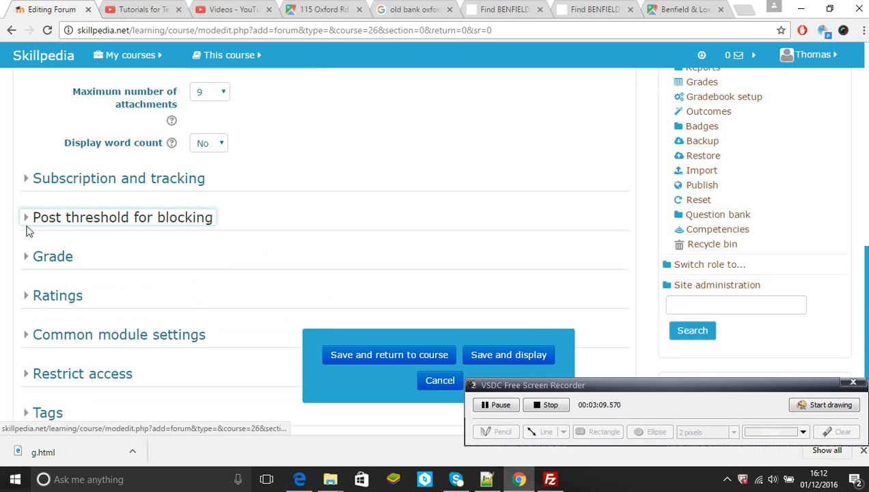
Examine the Grade section and collapse it, review the expanded Ratings settings, and cancel the forum form without saving
{"action": "left_click", "coordinate": [25, 264]}
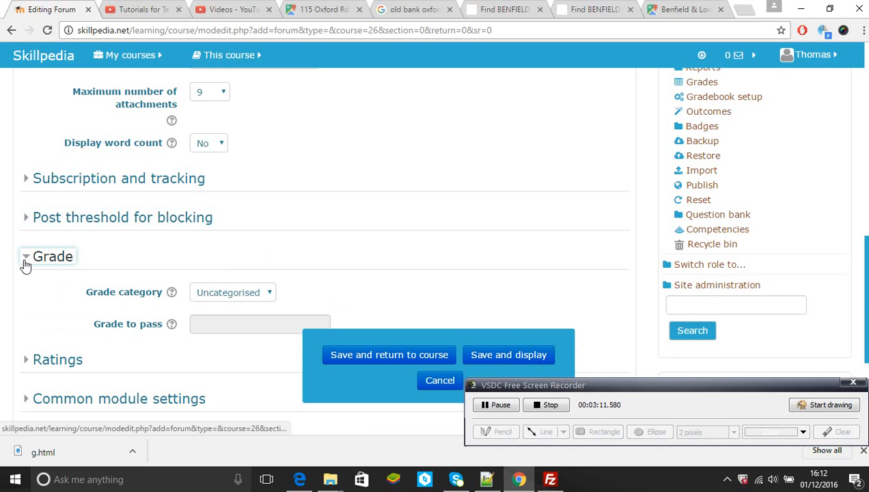
{"action": "left_click", "coordinate": [25, 265]}
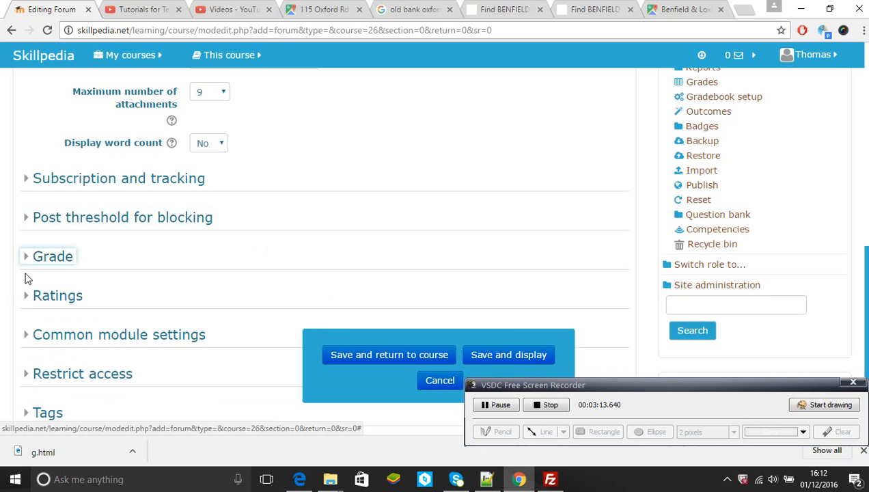
{"action": "left_click", "coordinate": [26, 295]}
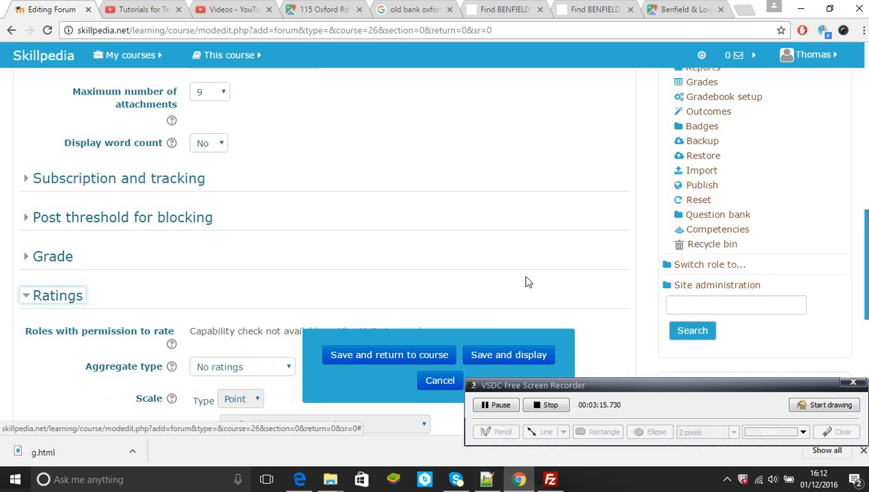
{"action": "left_click_drag", "start_coordinate": [866, 225], "coordinate": [865, 256]}
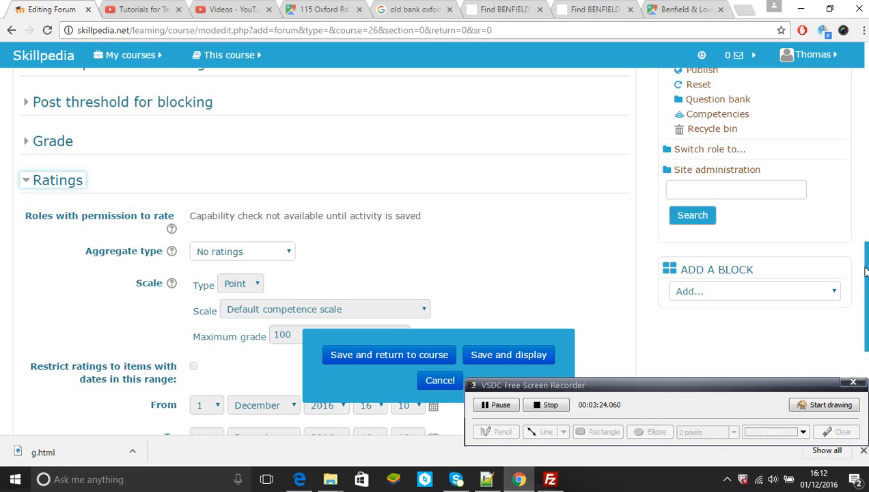
{"action": "left_click_drag", "start_coordinate": [865, 271], "coordinate": [868, 308]}
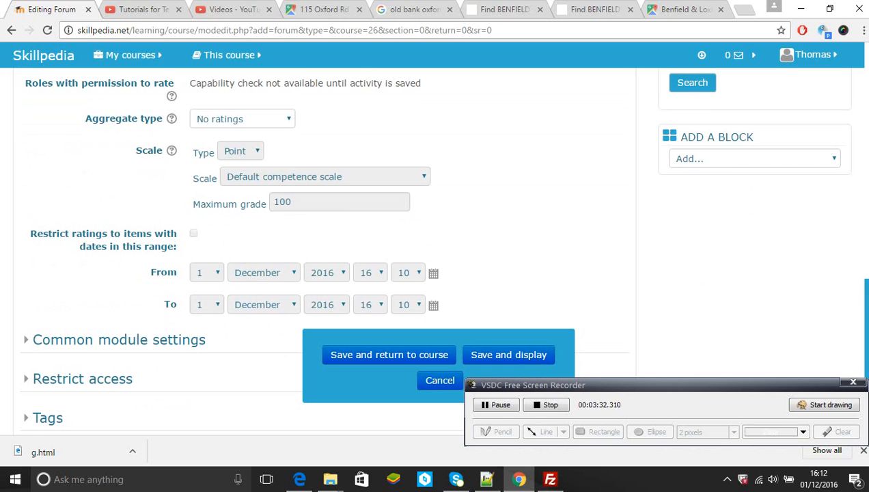
{"action": "left_click_drag", "start_coordinate": [866, 301], "coordinate": [865, 327]}
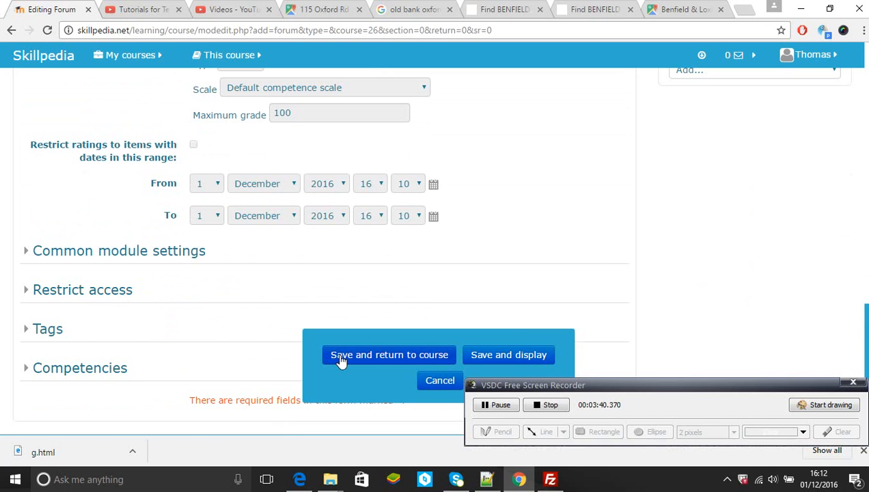
{"action": "left_click", "coordinate": [431, 381]}
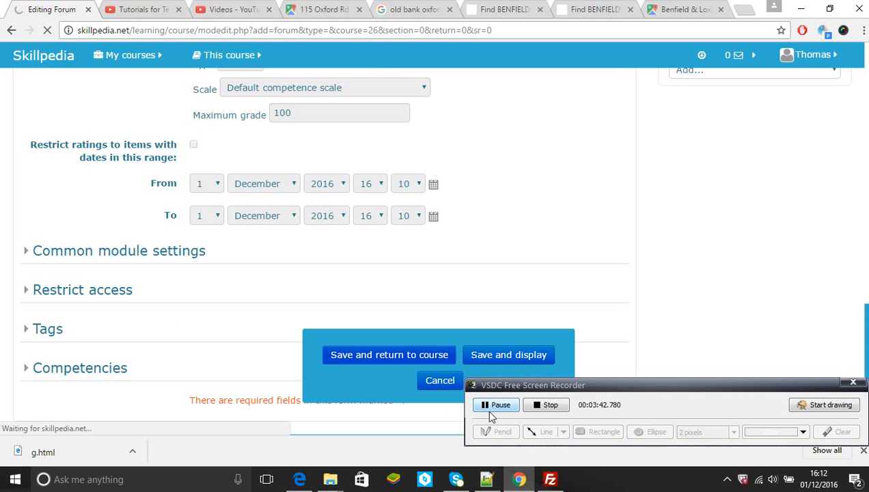